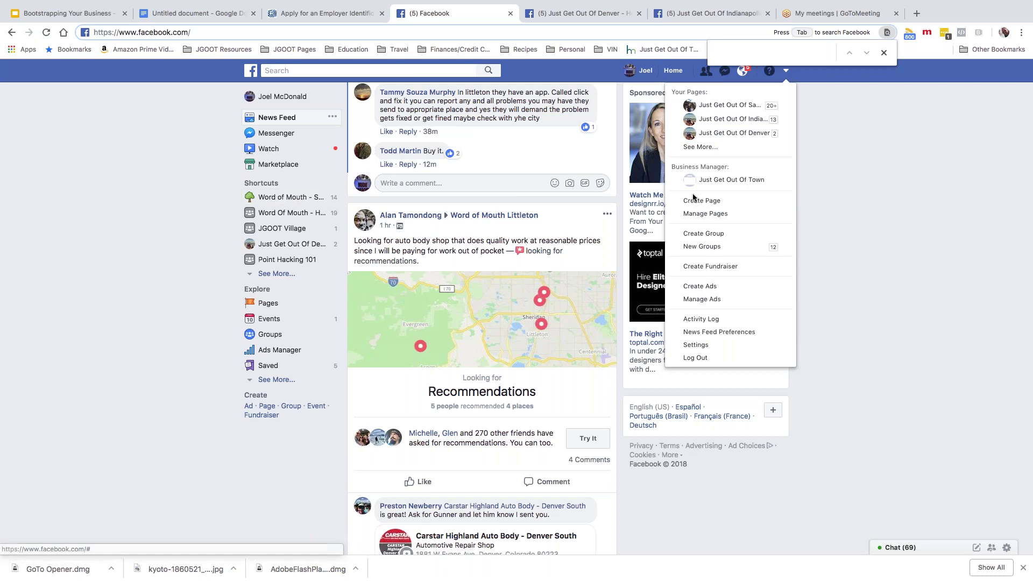
Open the Create a Page screen to view the Business or Brand and Community or Public Figure categories.
{"action": "left_click", "coordinate": [709, 205]}
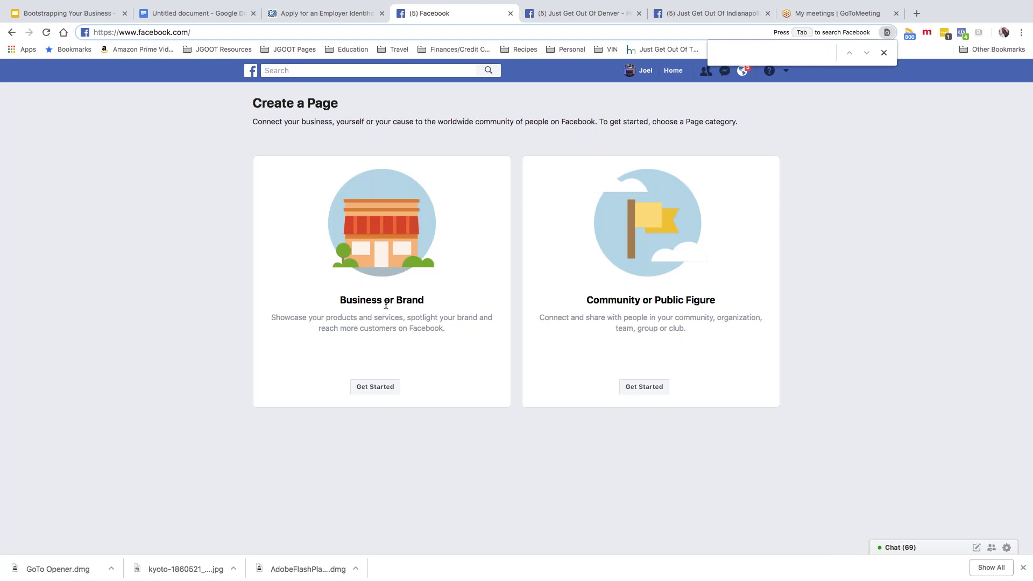
{"action": "key", "text": "Escape"}
Examine the Just Get Out Of Denver page, including its cover, about section, page statistics and recent posts.
{"action": "left_click", "coordinate": [576, 15]}
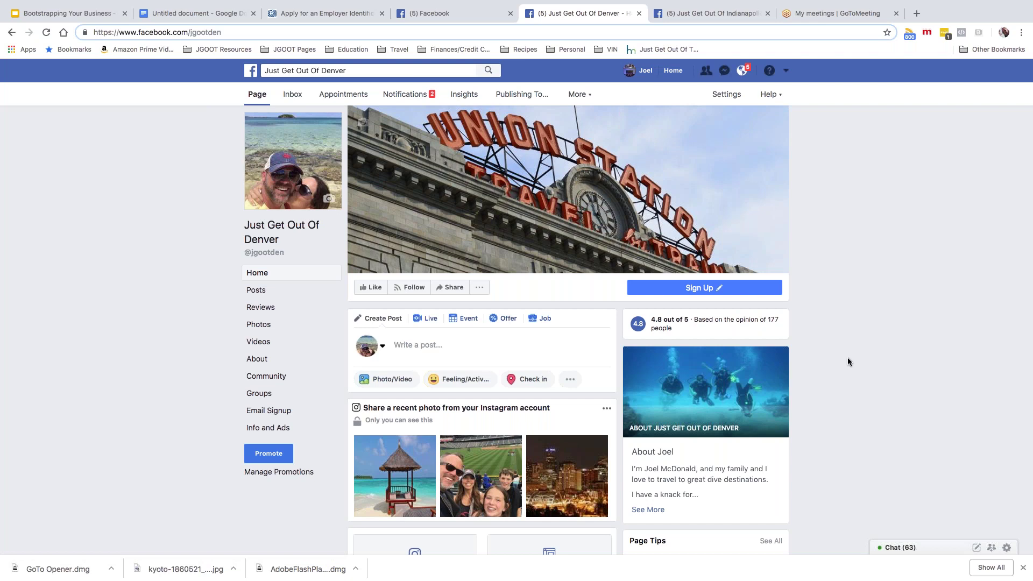
{"action": "scroll", "coordinate": [847, 357], "scroll_direction": "down", "scroll_amount": 1}
{"action": "scroll", "coordinate": [848, 362], "scroll_direction": "down", "scroll_amount": 5}
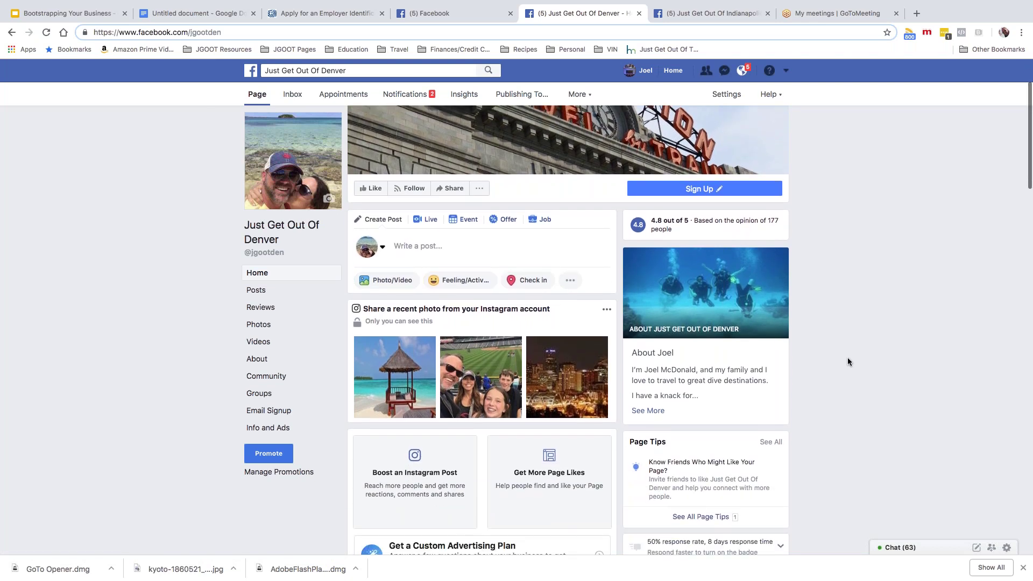
{"action": "scroll", "coordinate": [847, 357], "scroll_direction": "down", "scroll_amount": 1}
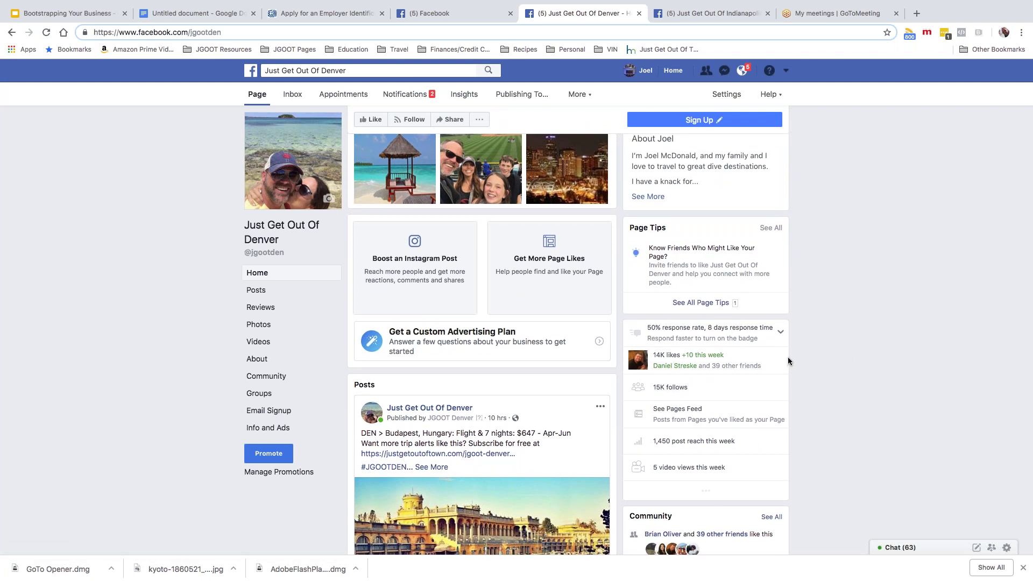
{"action": "scroll", "coordinate": [788, 361], "scroll_direction": "up", "scroll_amount": 6}
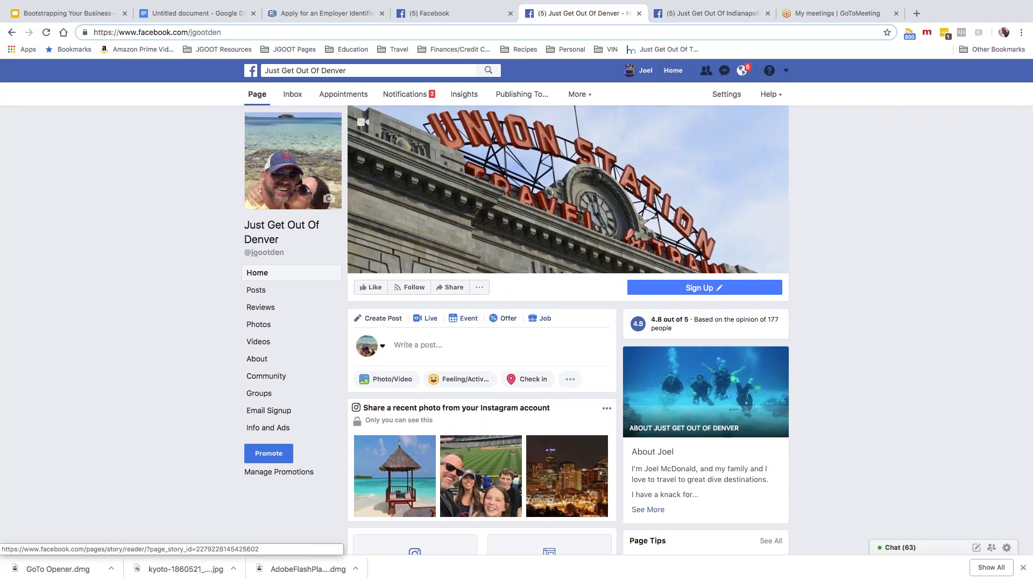
{"action": "scroll", "coordinate": [792, 359], "scroll_direction": "down", "scroll_amount": 3}
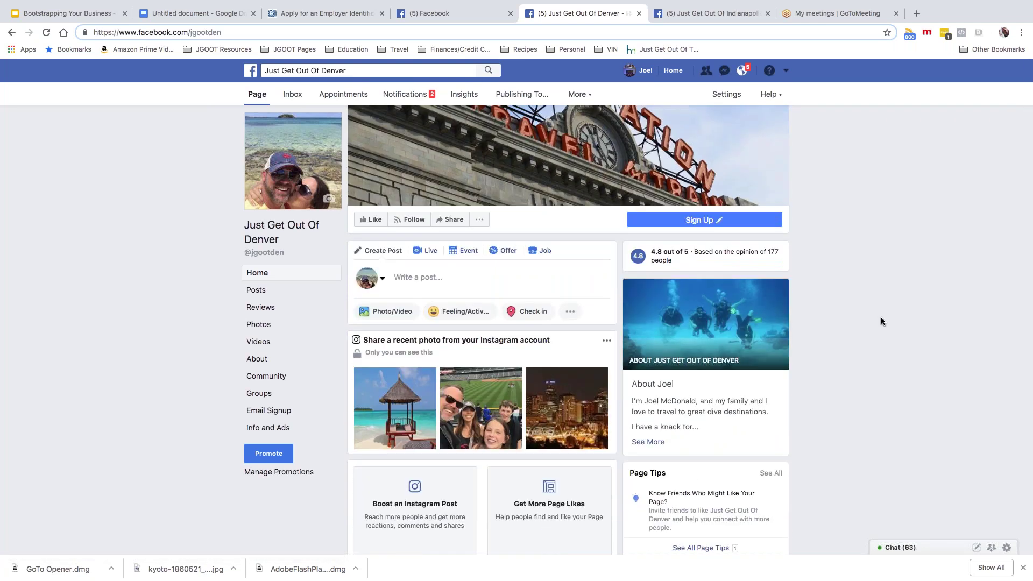
{"action": "scroll", "coordinate": [881, 321], "scroll_direction": "up", "scroll_amount": 3}
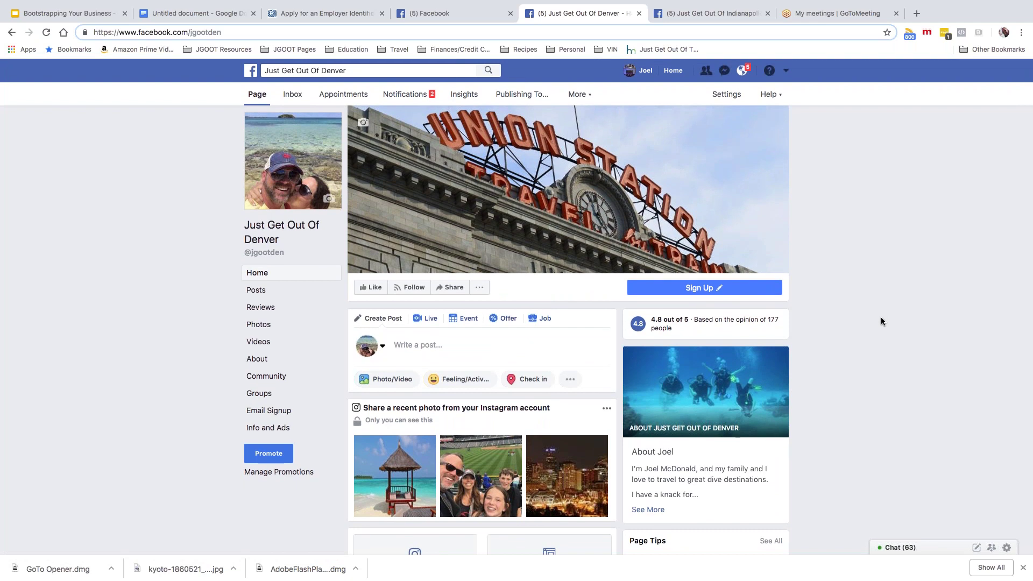
{"action": "scroll", "coordinate": [880, 321], "scroll_direction": "down", "scroll_amount": 8}
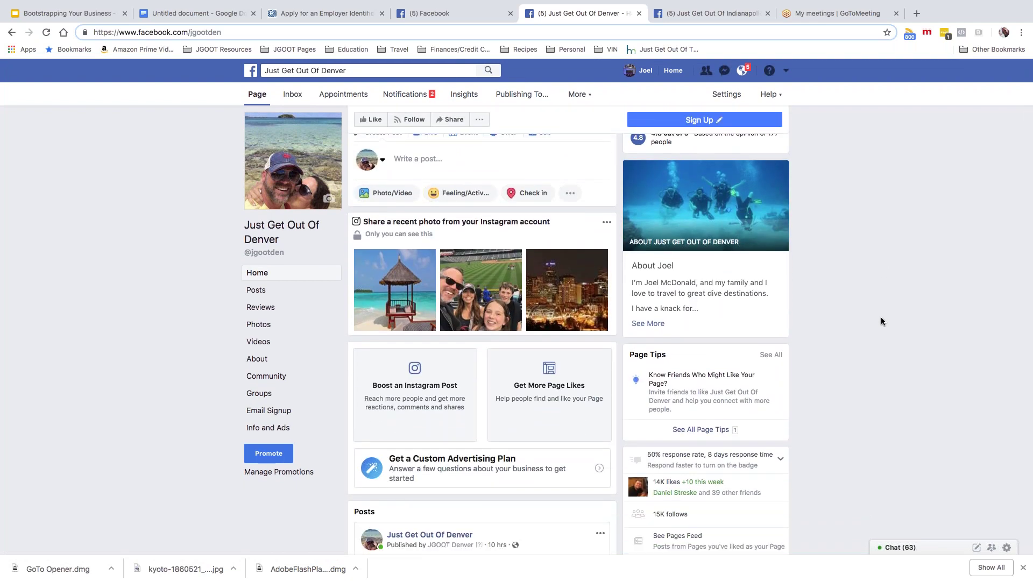
{"action": "scroll", "coordinate": [880, 317], "scroll_direction": "up", "scroll_amount": 6}
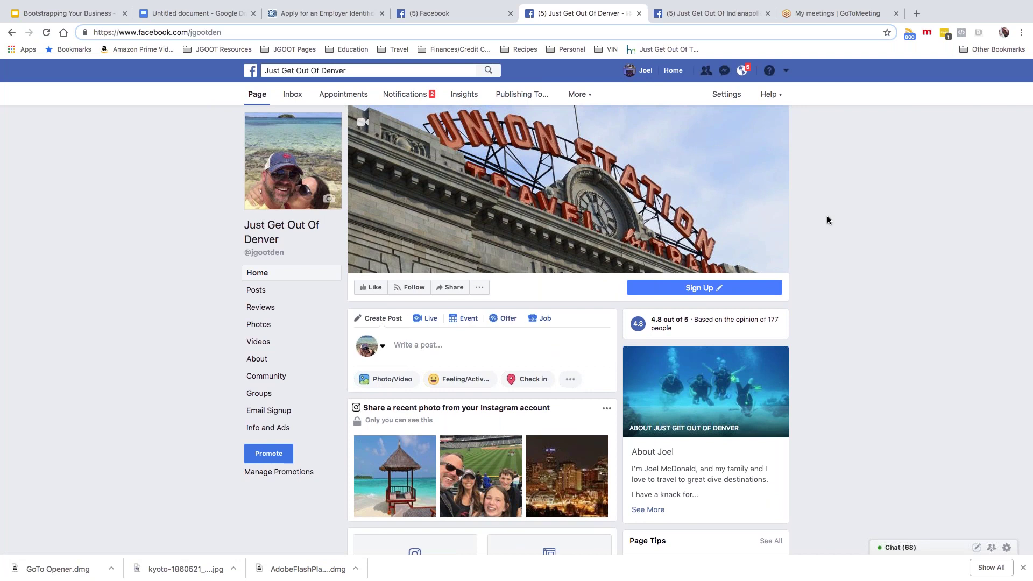
{"action": "mouse_move", "coordinate": [718, 224]}
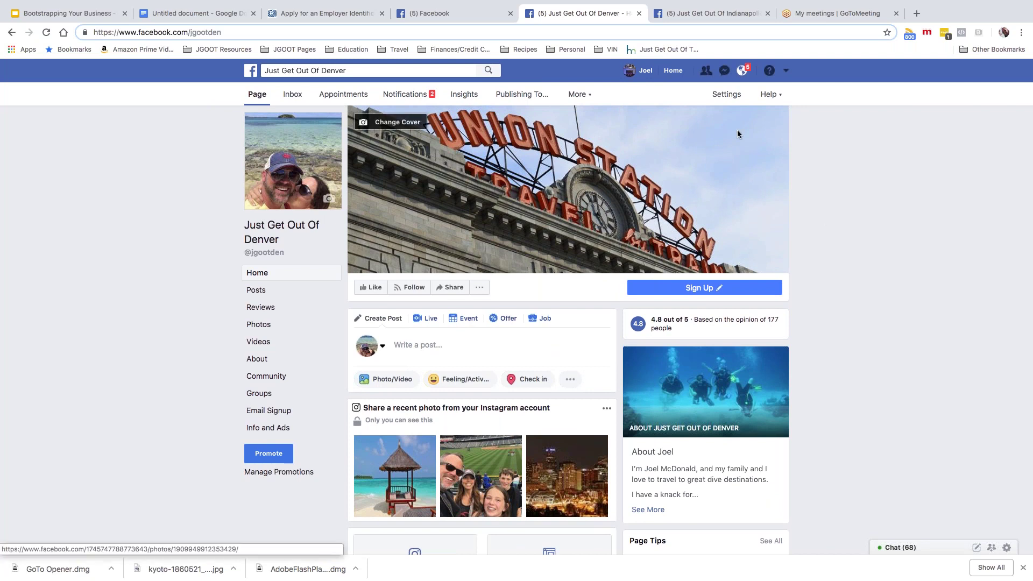
Examine the visitor view of the Just Get Out Of Indianapolis page, including its trip posts and community section.
{"action": "left_click", "coordinate": [705, 16]}
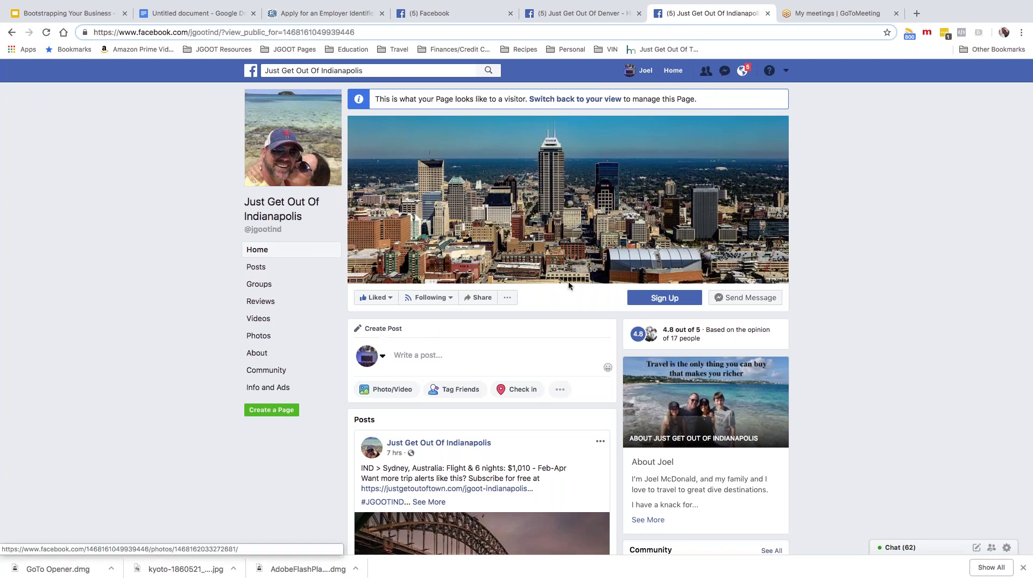
{"action": "scroll", "coordinate": [565, 321], "scroll_direction": "down", "scroll_amount": 7}
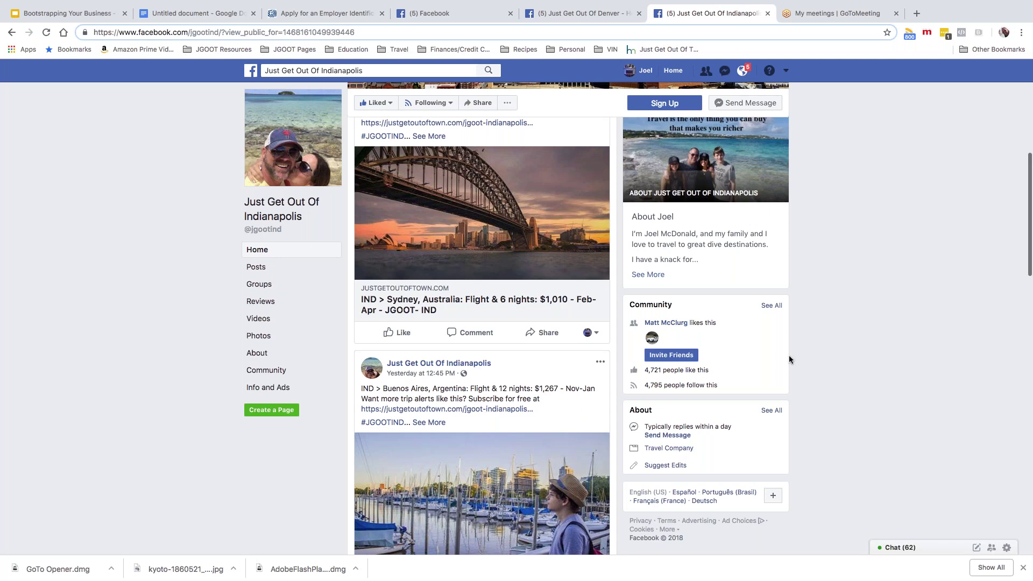
{"action": "scroll", "coordinate": [525, 234], "scroll_direction": "up", "scroll_amount": 7}
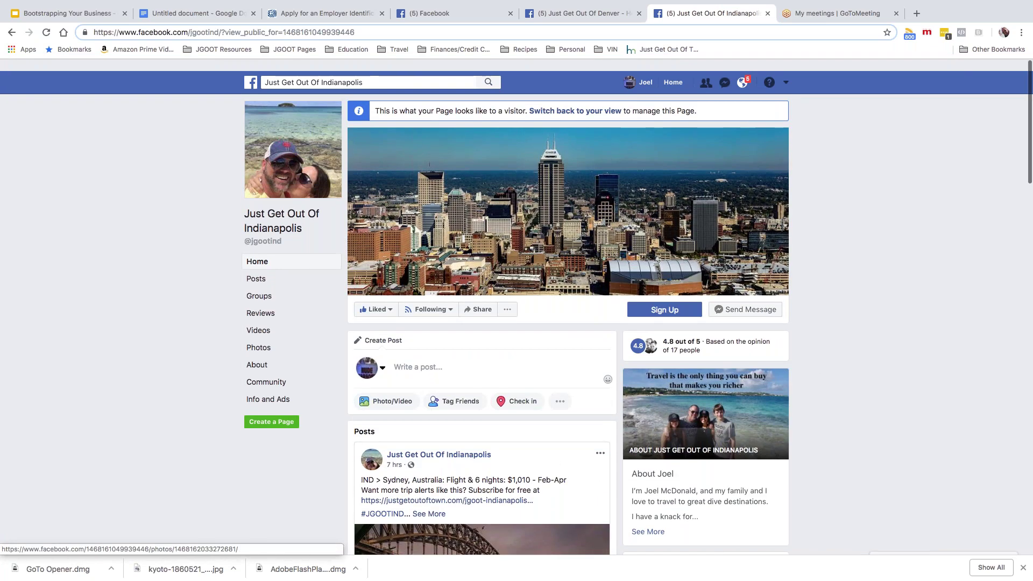
{"action": "scroll", "coordinate": [526, 235], "scroll_direction": "down", "scroll_amount": 1}
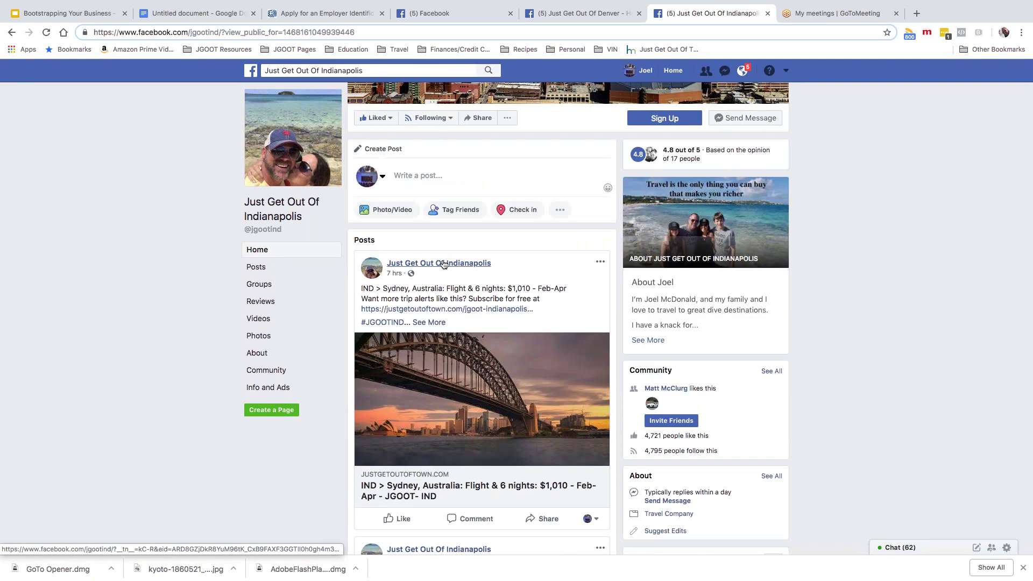
{"action": "scroll", "coordinate": [484, 289], "scroll_direction": "down", "scroll_amount": 1}
{"action": "scroll", "coordinate": [485, 290], "scroll_direction": "down", "scroll_amount": 1}
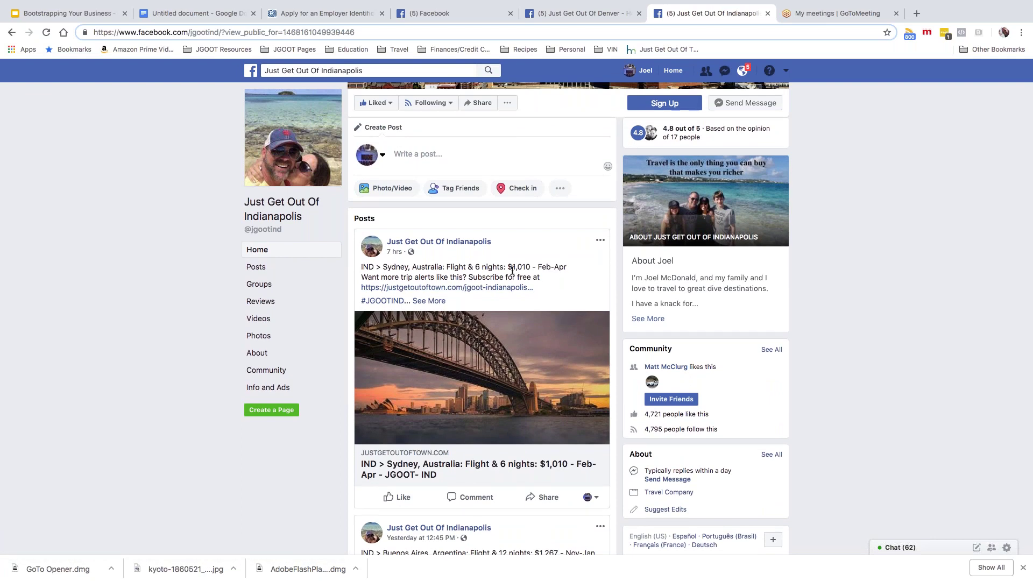
{"action": "scroll", "coordinate": [773, 380], "scroll_direction": "down", "scroll_amount": 2}
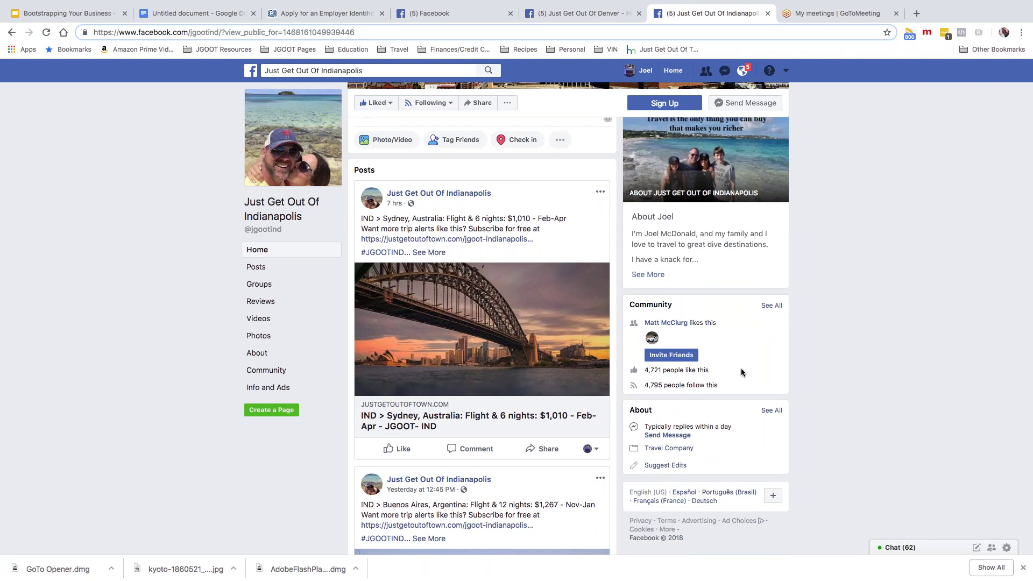
{"action": "scroll", "coordinate": [741, 368], "scroll_direction": "up", "scroll_amount": 5}
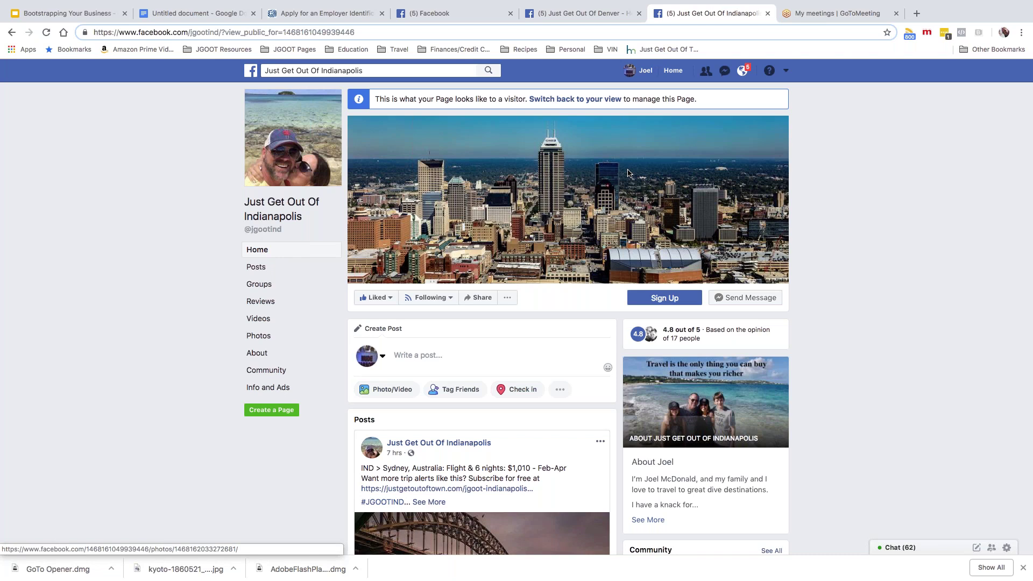
Leave the Create a Page screen and go back to the Facebook news feed.
{"action": "left_click", "coordinate": [787, 72]}
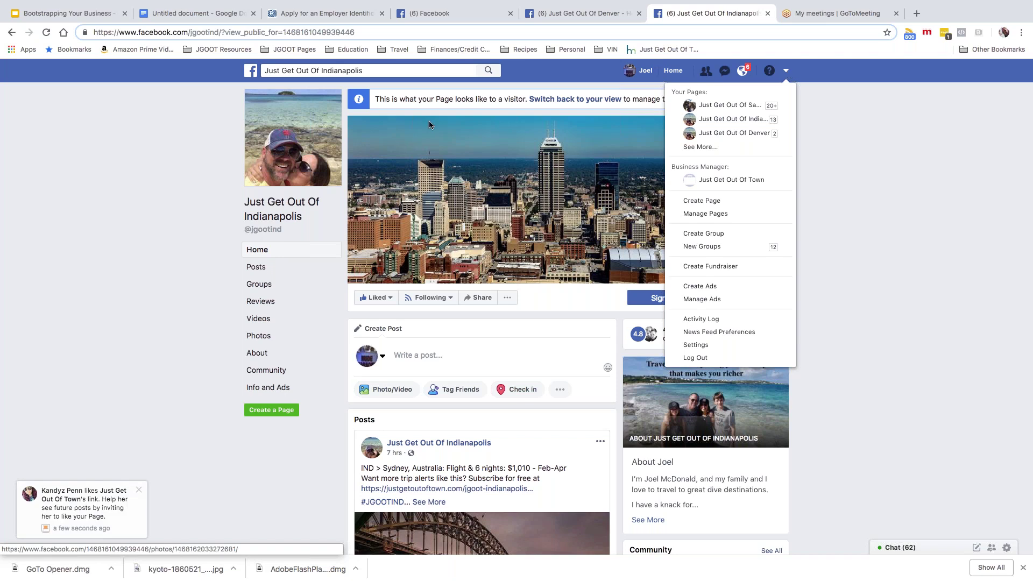
{"action": "left_click", "coordinate": [593, 13]}
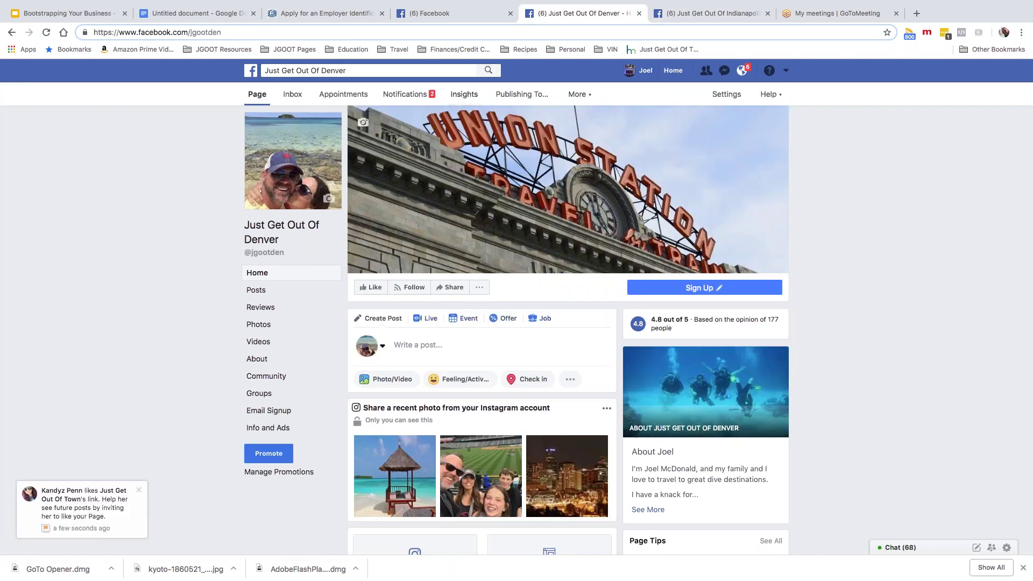
{"action": "mouse_move", "coordinate": [385, 208]}
{"action": "left_click", "coordinate": [428, 13]}
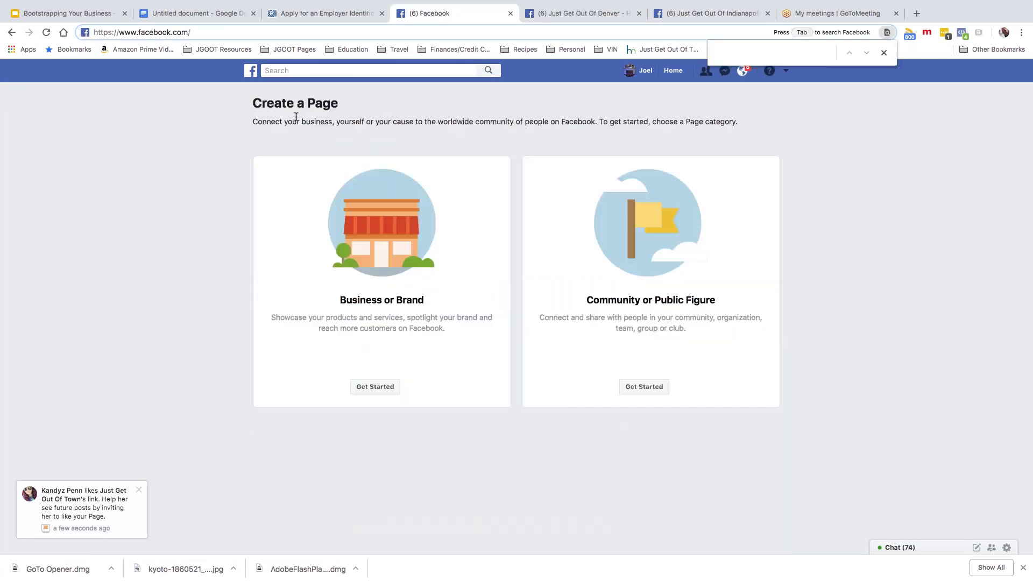
{"action": "left_click", "coordinate": [12, 32]}
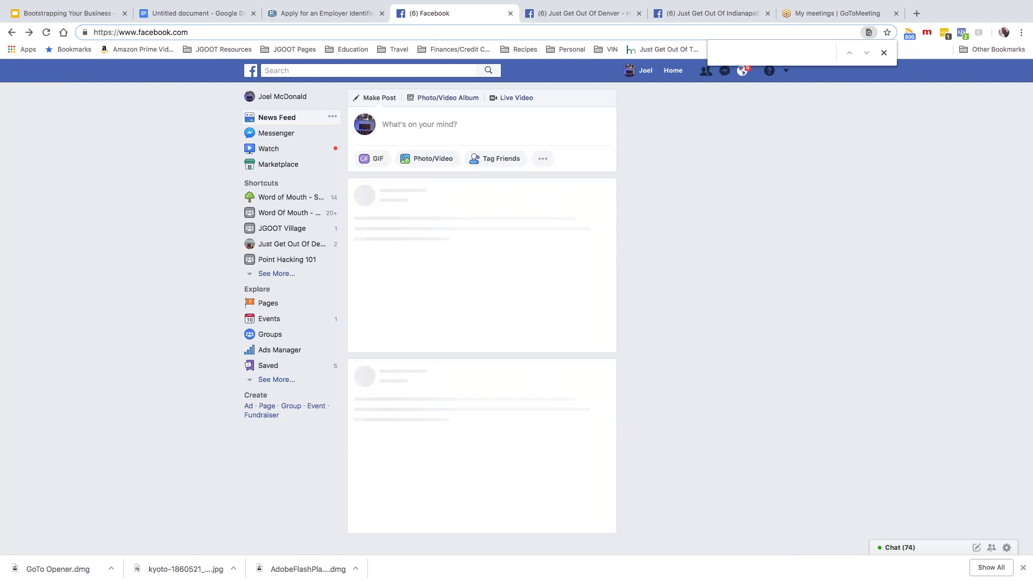
Open the publishing tools of the Just Get Out Of Denver page to view its published posts.
{"action": "left_click", "coordinate": [577, 17]}
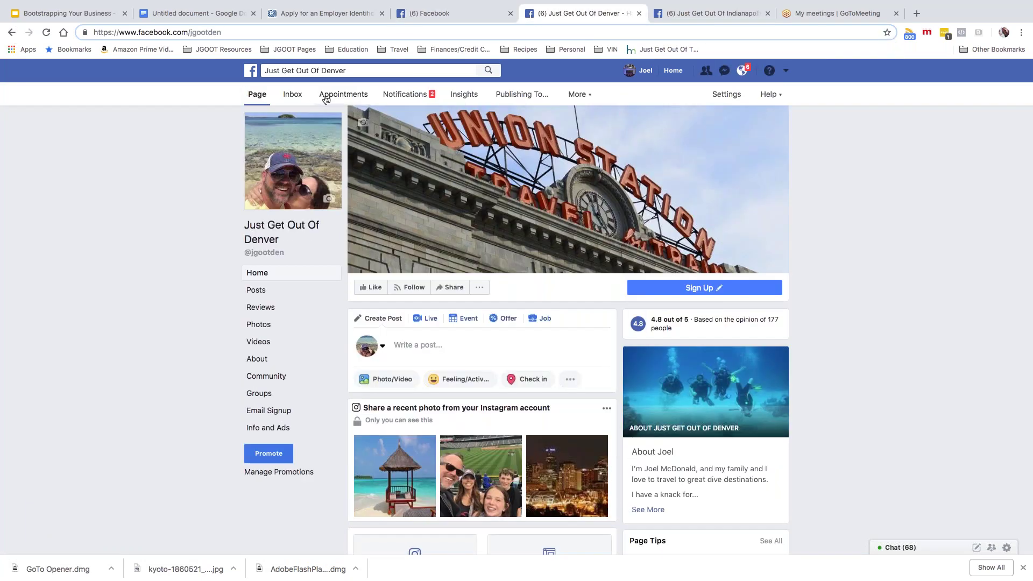
{"action": "left_click", "coordinate": [530, 101]}
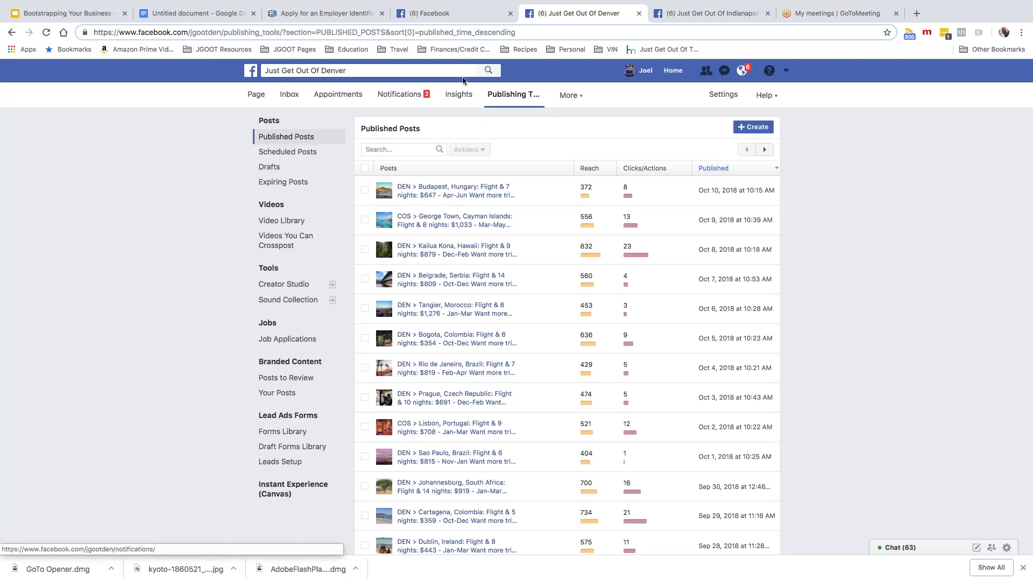
Start creating a new ad campaign in Ads Manager.
{"action": "left_click", "coordinate": [787, 73]}
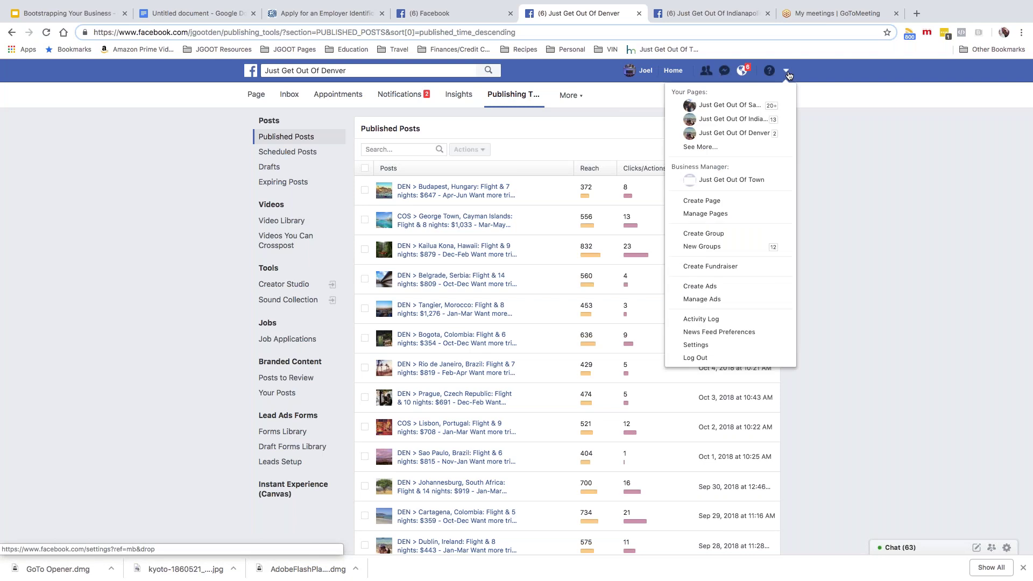
{"action": "left_click", "coordinate": [709, 286]}
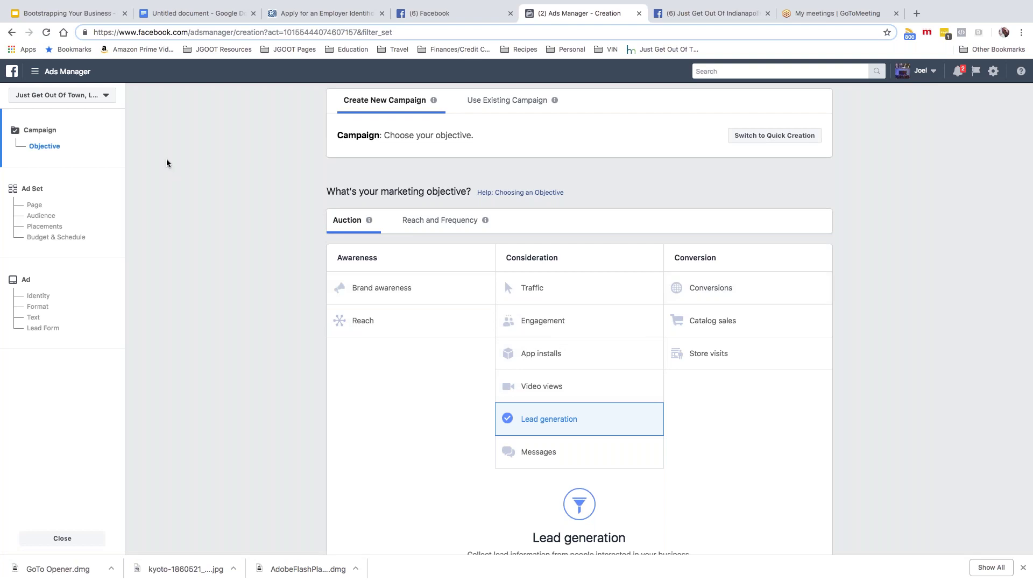
Leave campaign creation without saving, open Audiences in Ads Manager and review the list of custom and lookalike audiences.
{"action": "left_click", "coordinate": [40, 73]}
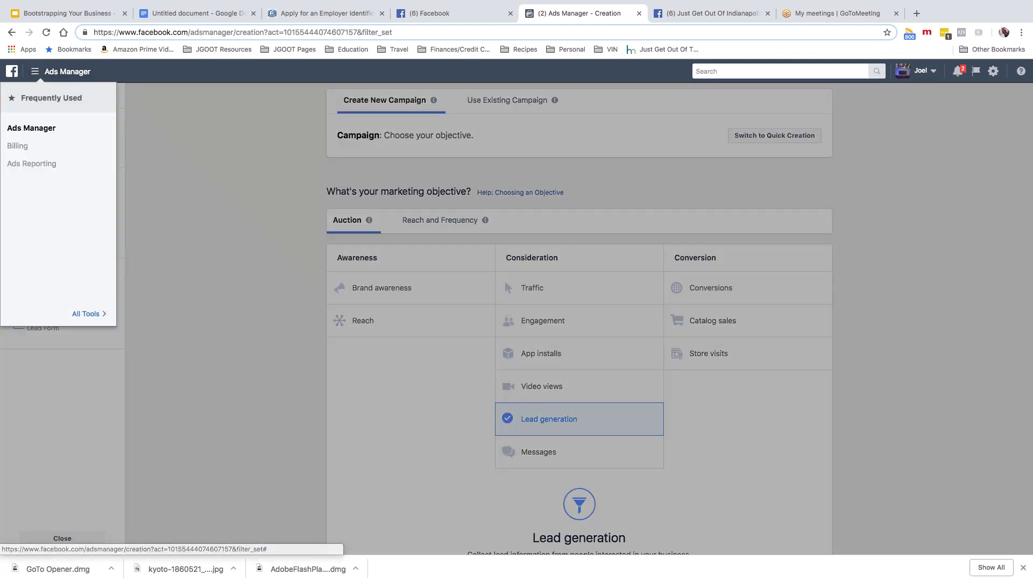
{"action": "mouse_move", "coordinate": [89, 313]}
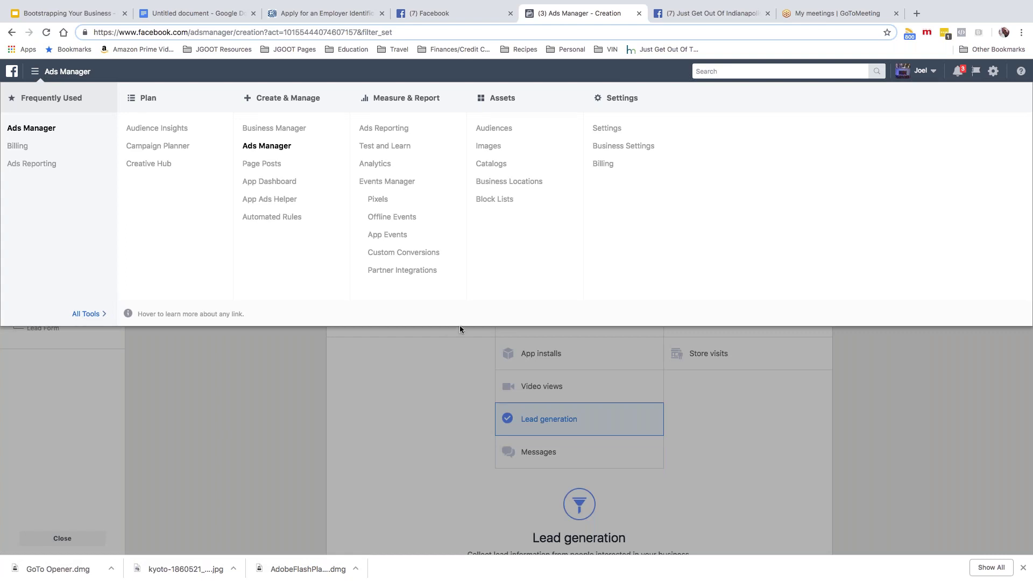
{"action": "left_click", "coordinate": [494, 129]}
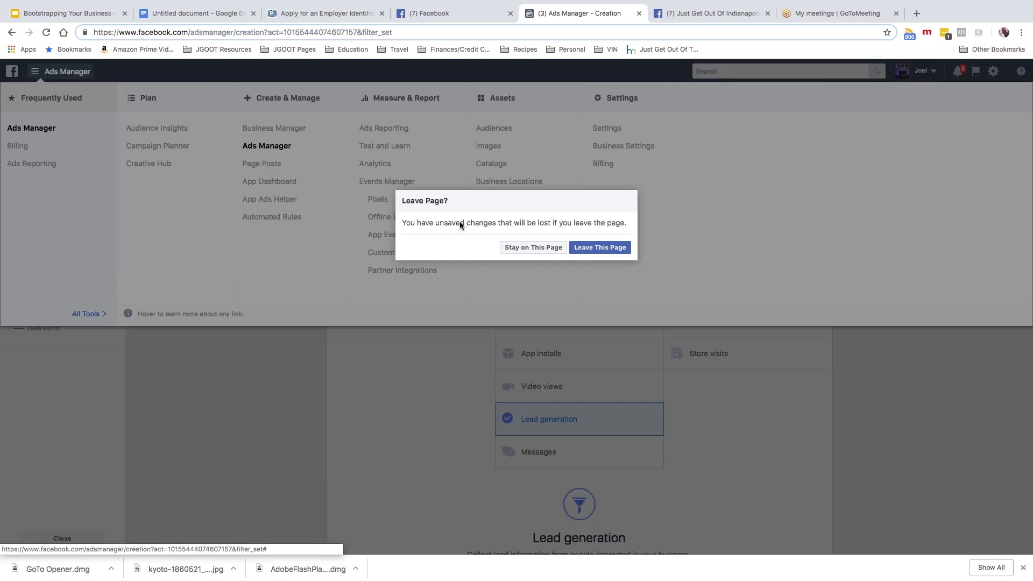
{"action": "left_click", "coordinate": [601, 250]}
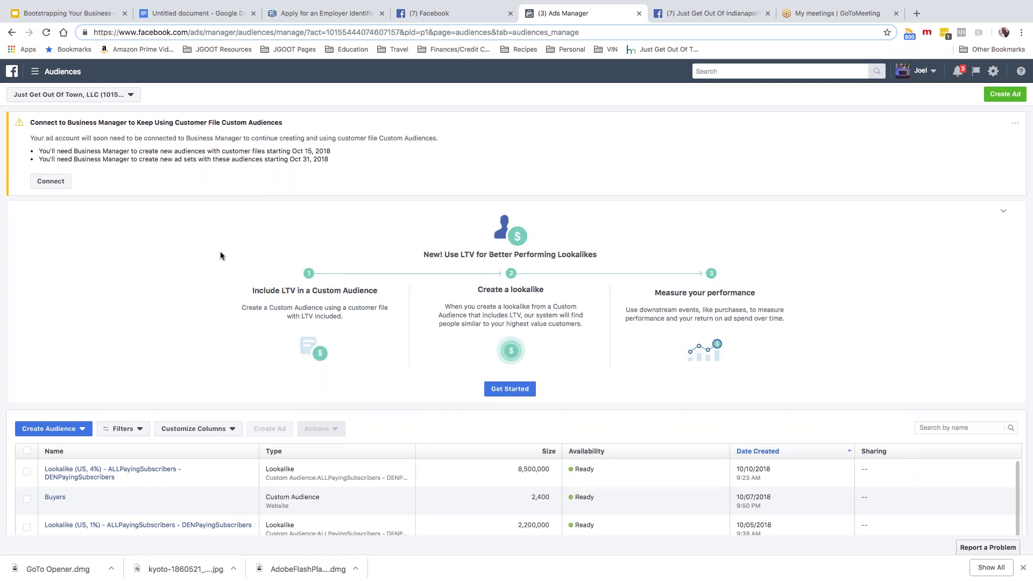
{"action": "scroll", "coordinate": [174, 315], "scroll_direction": "down", "scroll_amount": 3}
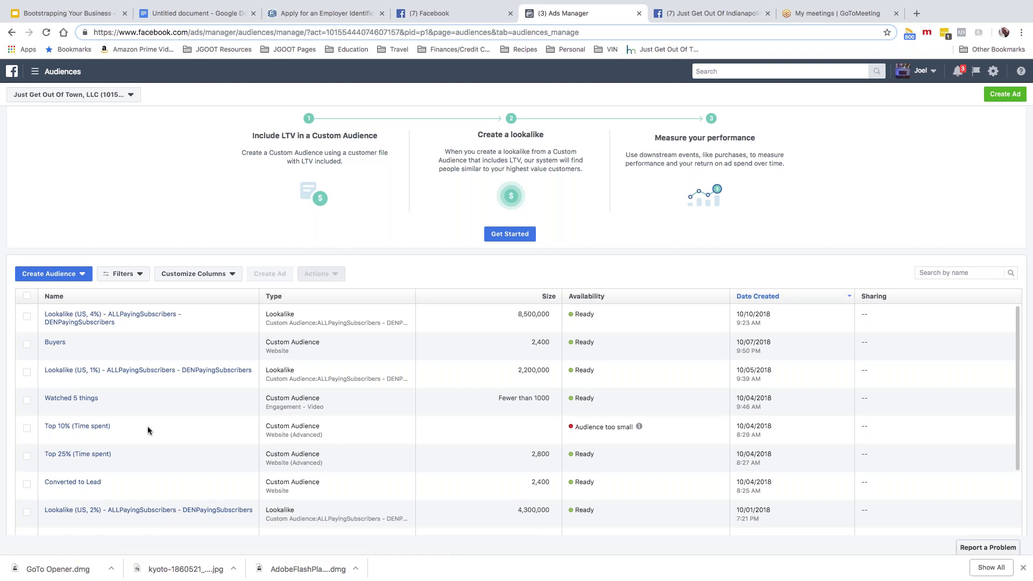
{"action": "mouse_move", "coordinate": [85, 431]}
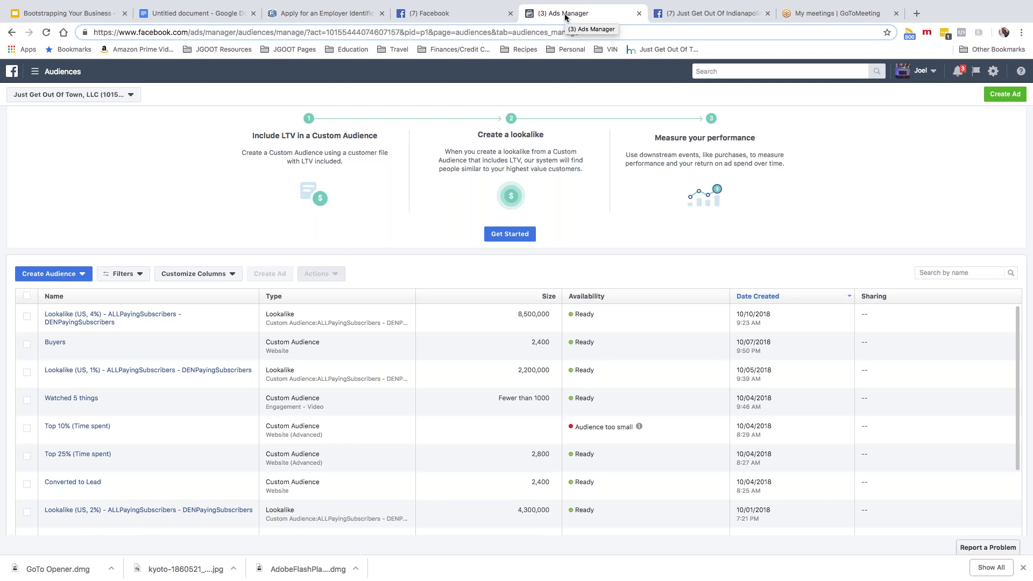
Switch to the Bootstrapping Your Business presentation at the Week 2 slide, checking the AdWords and pixel task document on the way.
{"action": "left_click", "coordinate": [84, 15]}
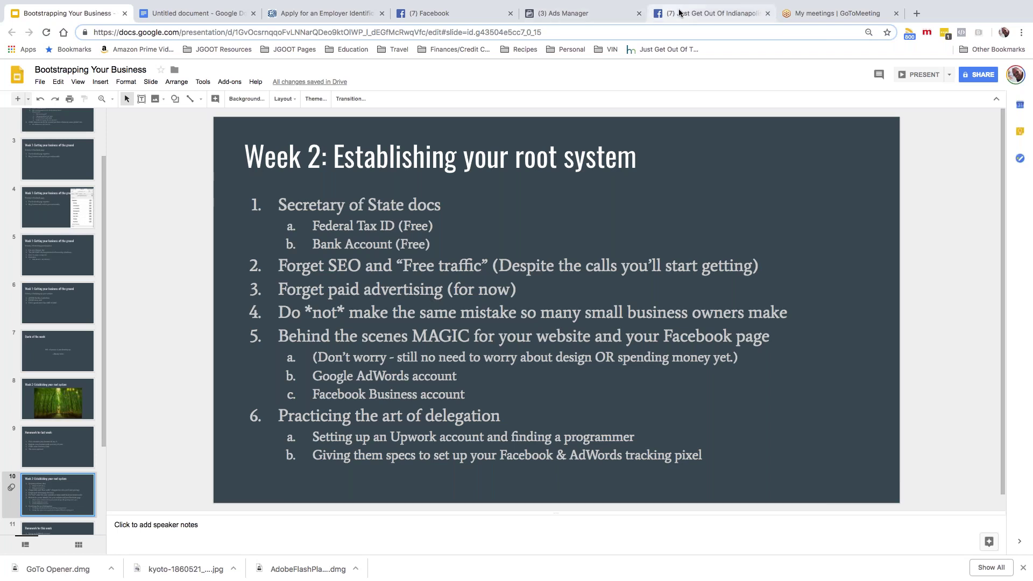
{"action": "left_click", "coordinate": [586, 16]}
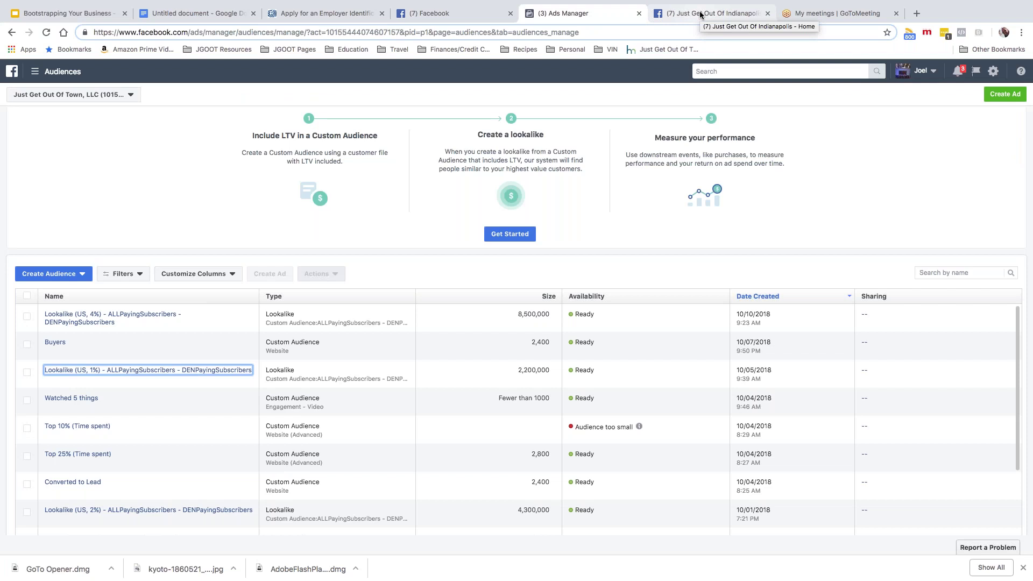
{"action": "left_click", "coordinate": [192, 13]}
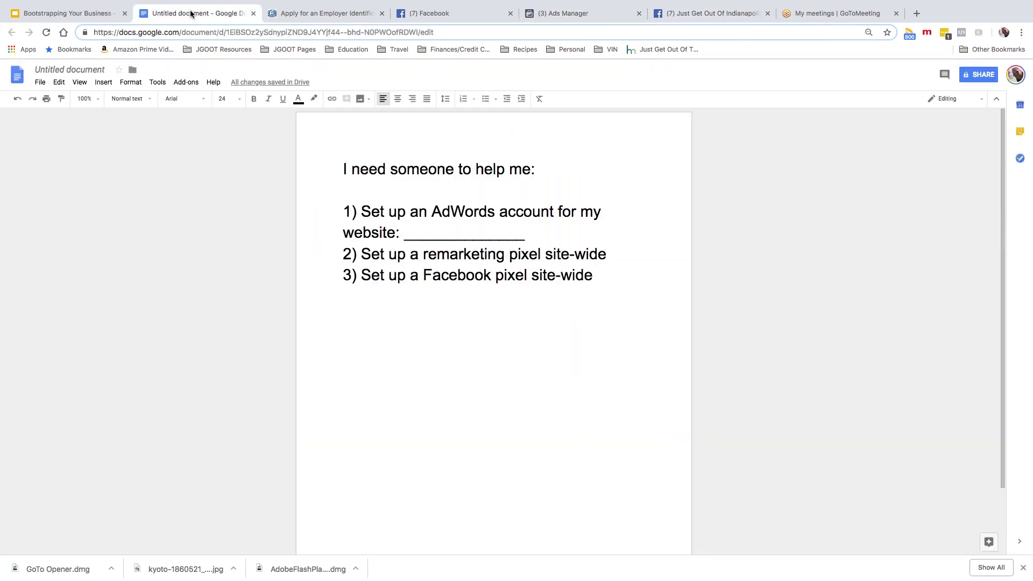
{"action": "left_click", "coordinate": [93, 15]}
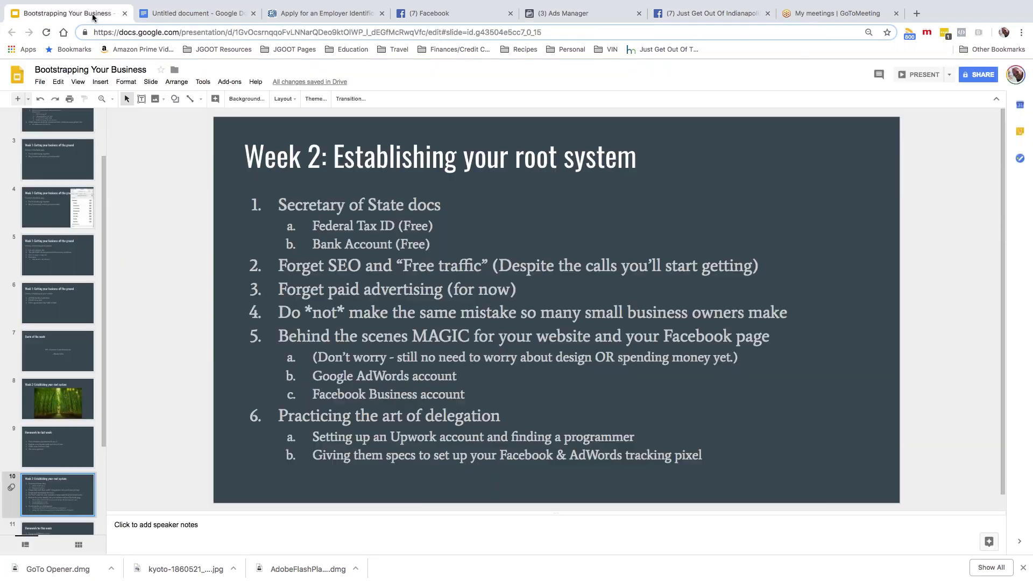
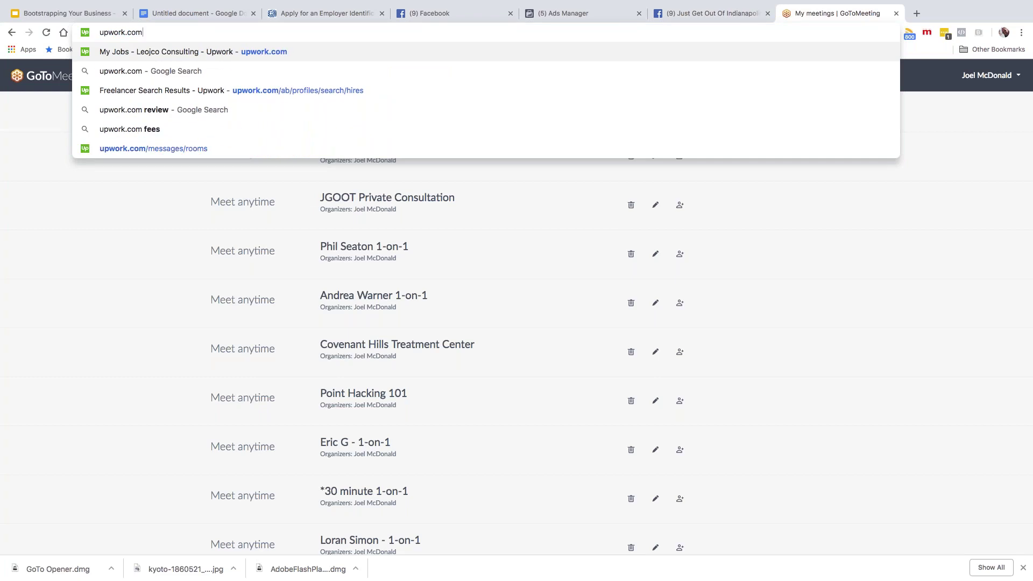
Open upwork.com and start creating a new job post for the Leojco Consulting team, continuing to the title stage.
{"action": "key", "text": "Return"}
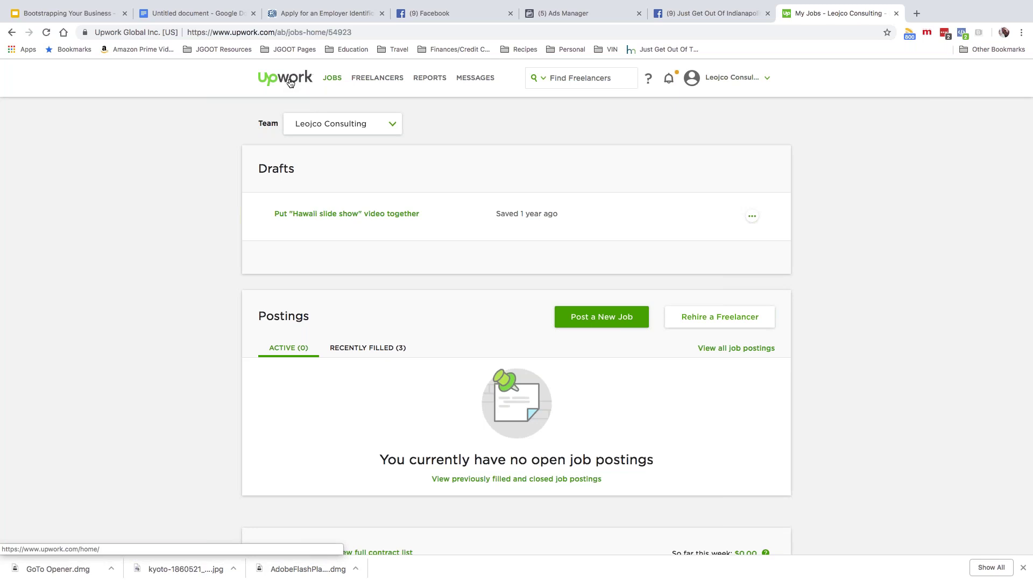
{"action": "mouse_move", "coordinate": [335, 84]}
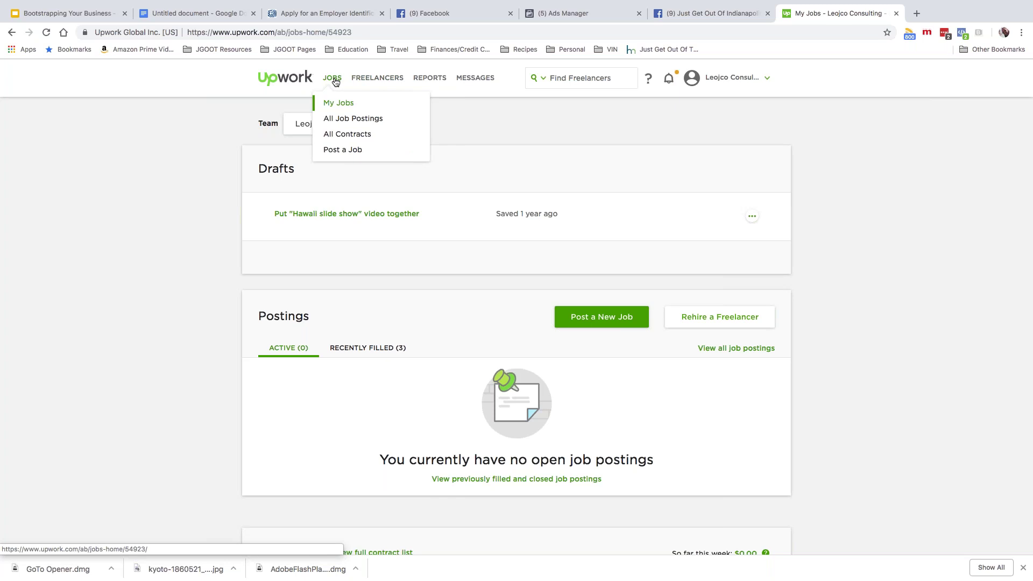
{"action": "mouse_move", "coordinate": [349, 84]}
{"action": "left_click", "coordinate": [343, 153]}
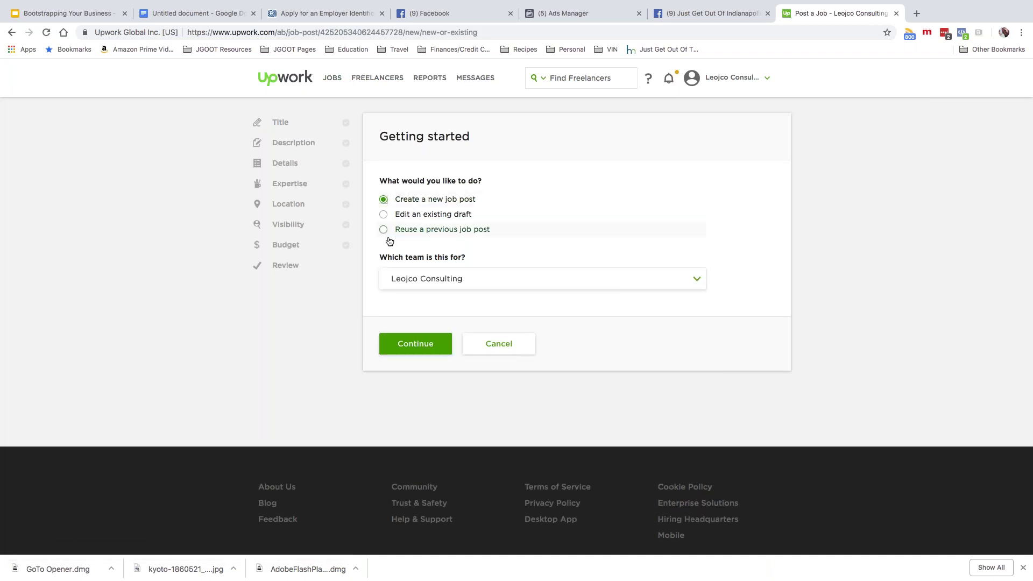
{"action": "left_click", "coordinate": [422, 349]}
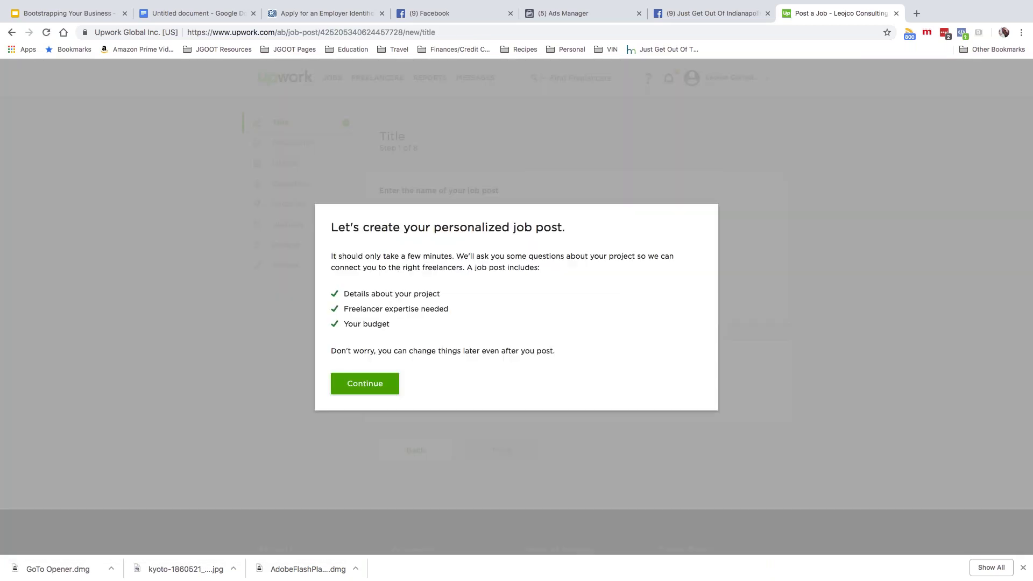
{"action": "left_click", "coordinate": [379, 378]}
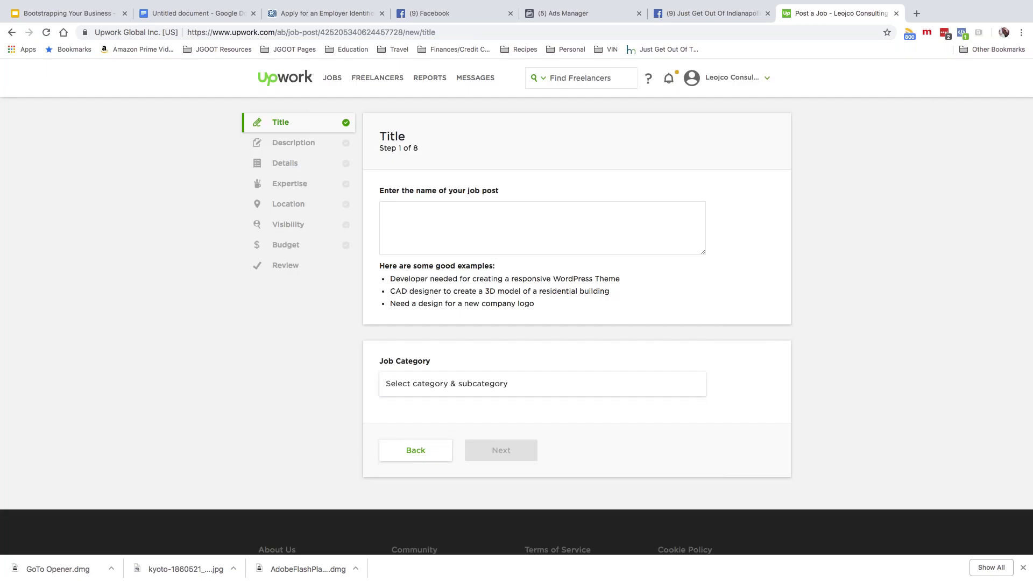
Name the job post "Need help setting up remarketing pixel on my website." and take the browser window out of full screen.
{"action": "left_click", "coordinate": [413, 206]}
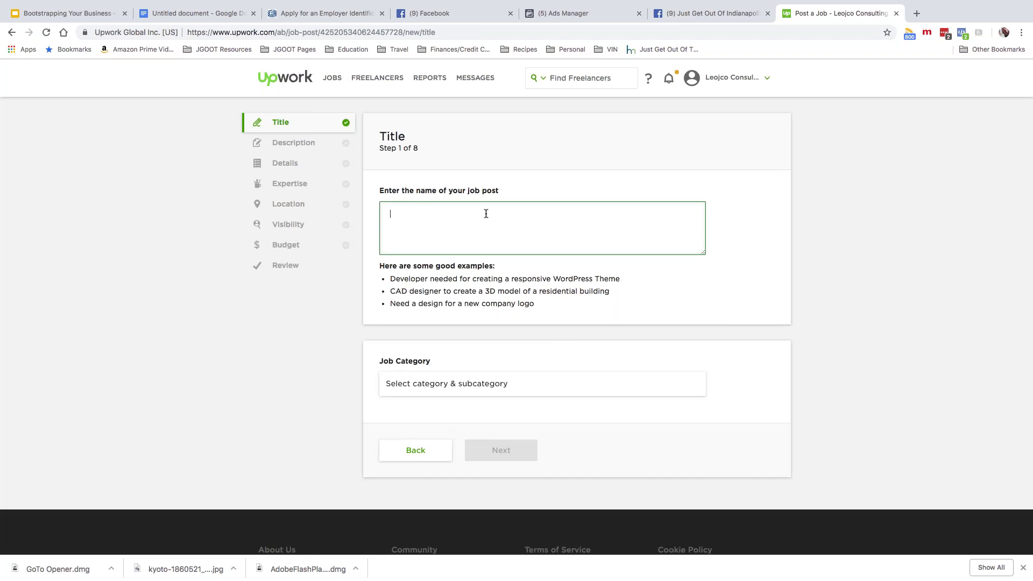
{"action": "type", "text": "Need help setting up remarke"}
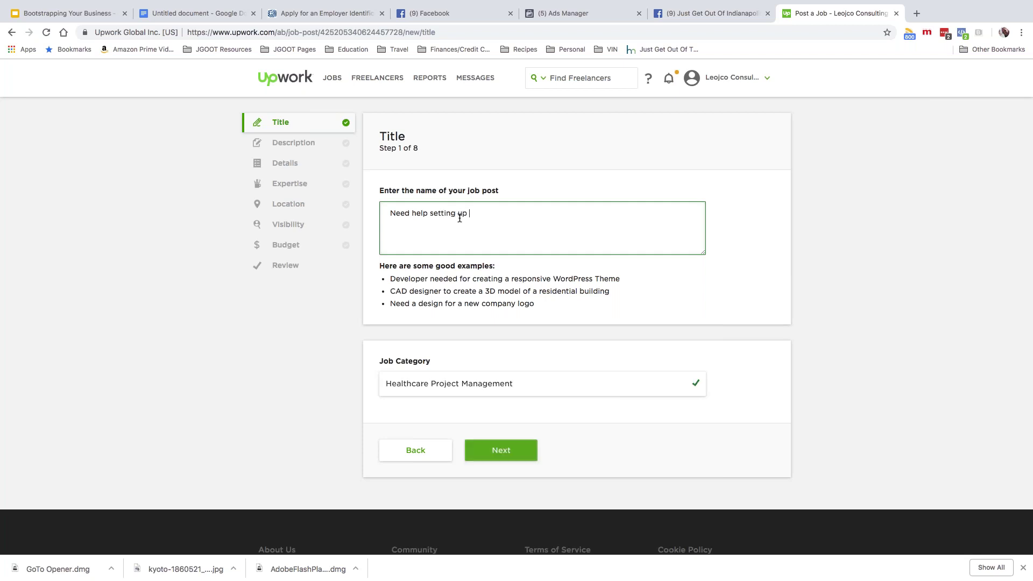
{"action": "type", "text": "ting "}
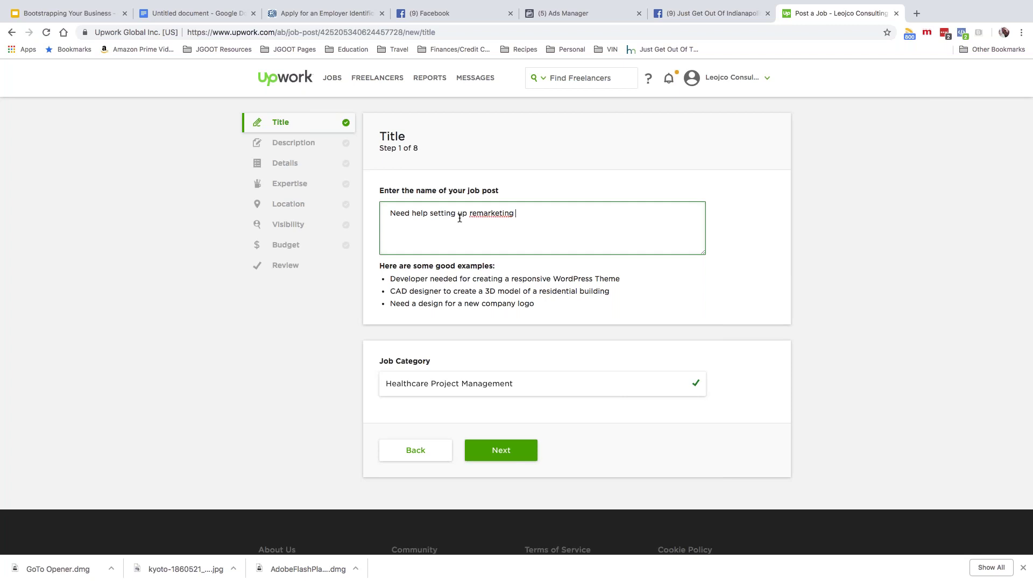
{"action": "type", "text": "pixel on my website."}
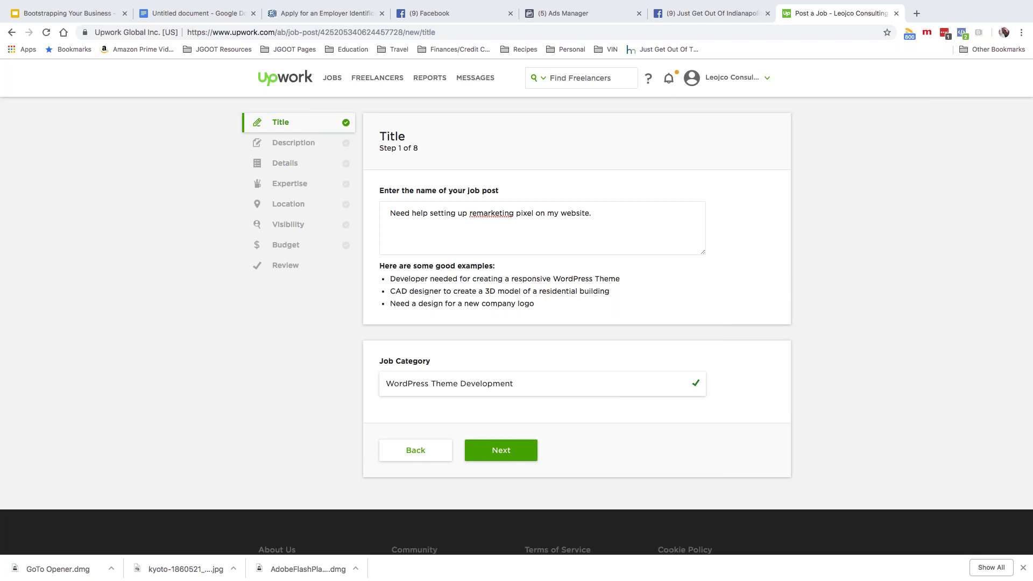
{"action": "mouse_move", "coordinate": [49, 11]}
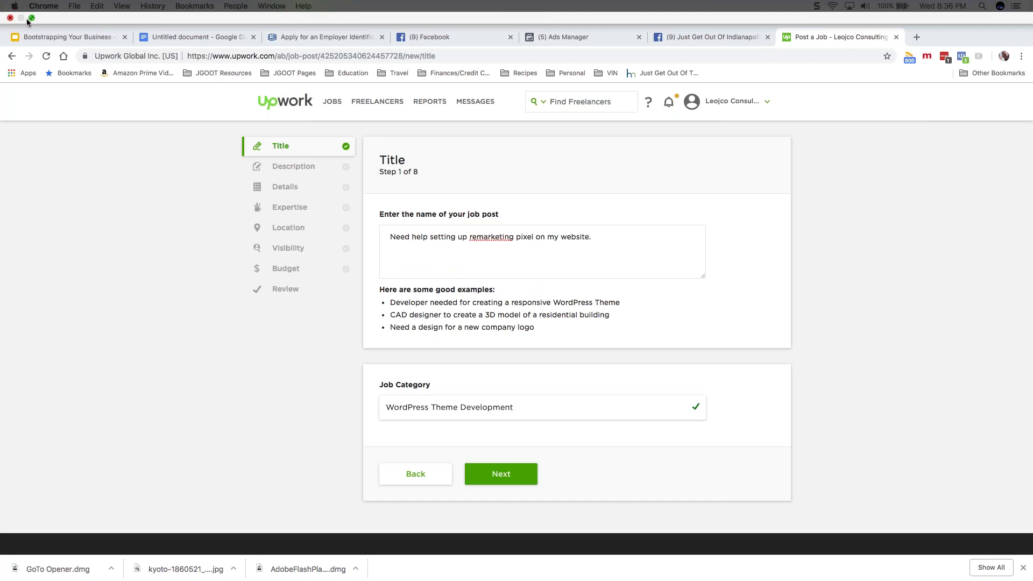
{"action": "left_click", "coordinate": [30, 18]}
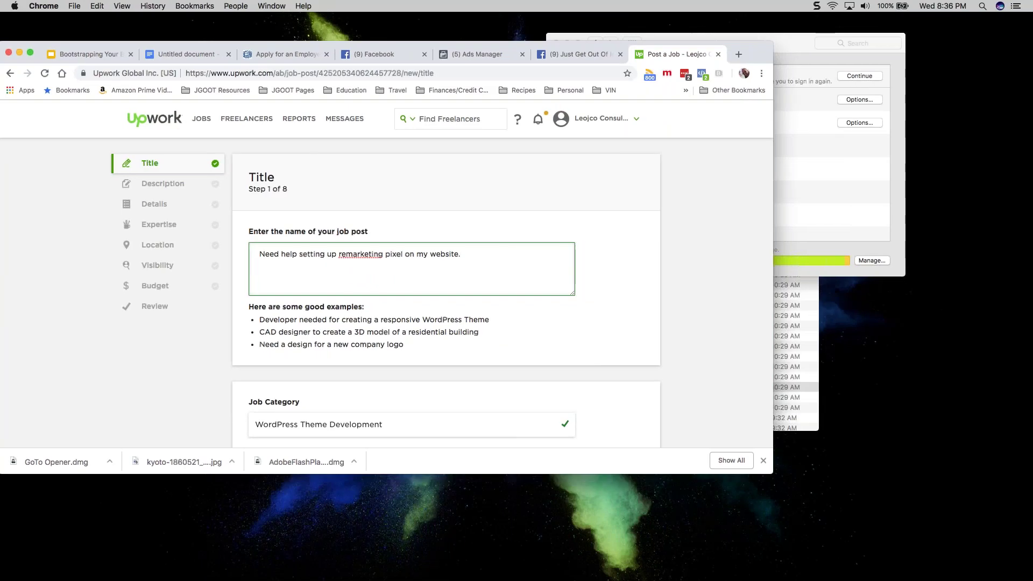